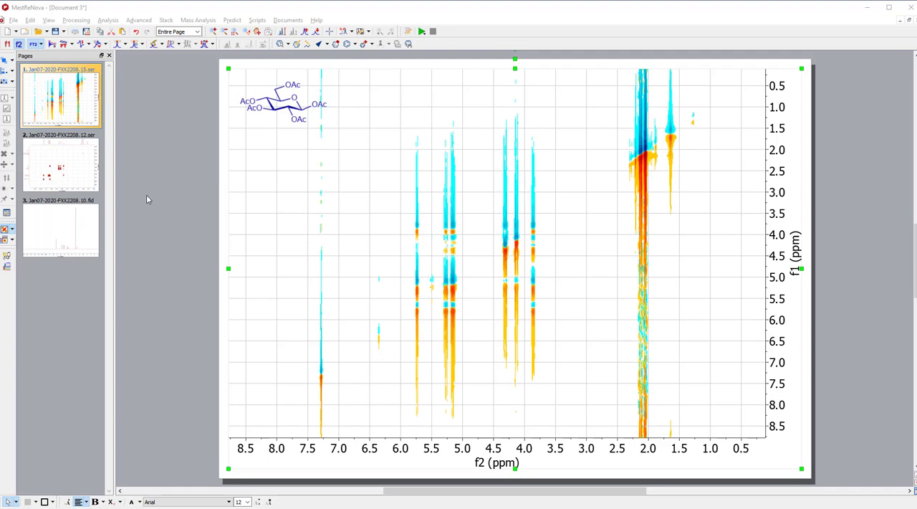
Step: View the 1D spectrum page, return to the 2D spectrum Jan07-2020-FXX2208.15.ser, and show its traces
{"action": "left_click", "coordinate": [70, 231]}
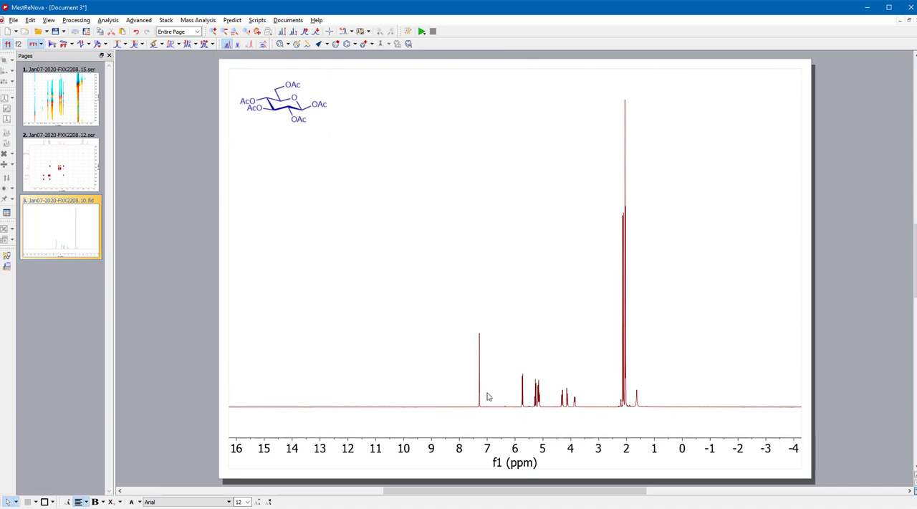
{"action": "left_click", "coordinate": [63, 115]}
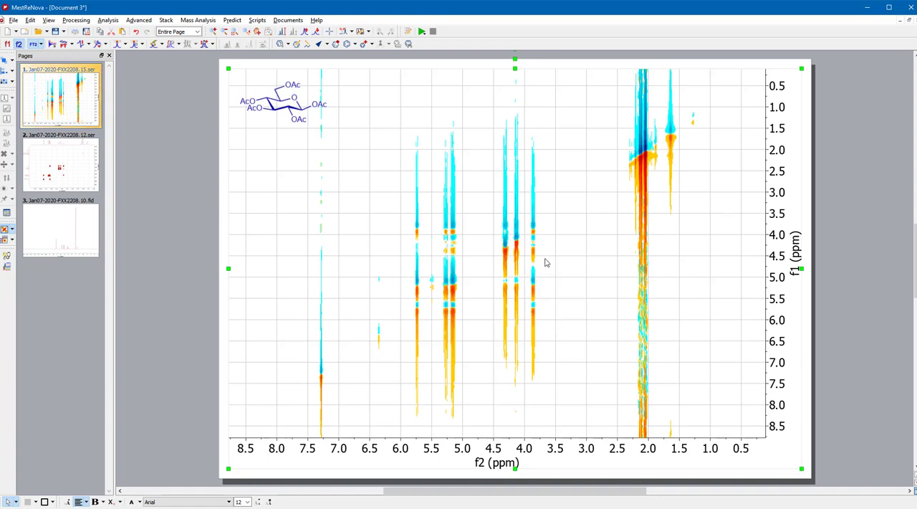
{"action": "right_click", "coordinate": [224, 309]}
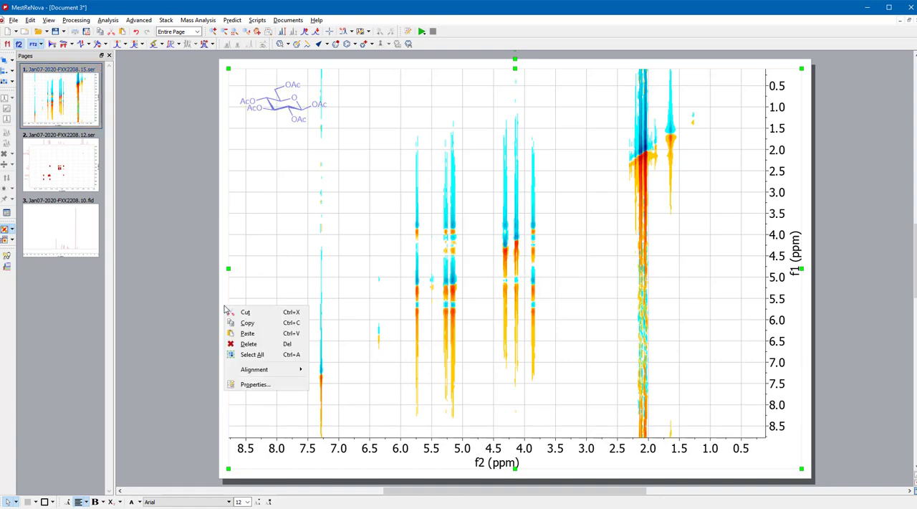
{"action": "right_click", "coordinate": [275, 281]}
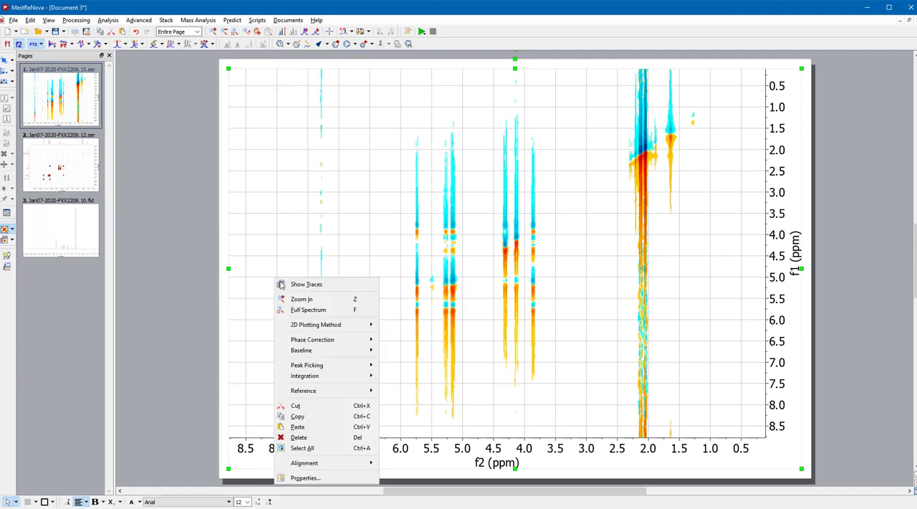
{"action": "left_click", "coordinate": [291, 286]}
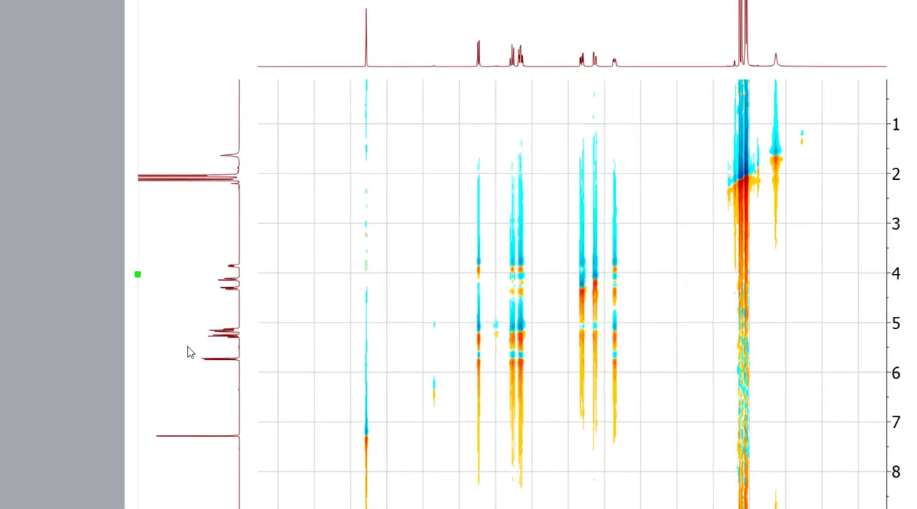
Step: Check that Jan07-2020-FXX2208.10.fid is assigned as both horizontal and vertical trace in the trace setup, and accept it
{"action": "right_click", "coordinate": [252, 328]}
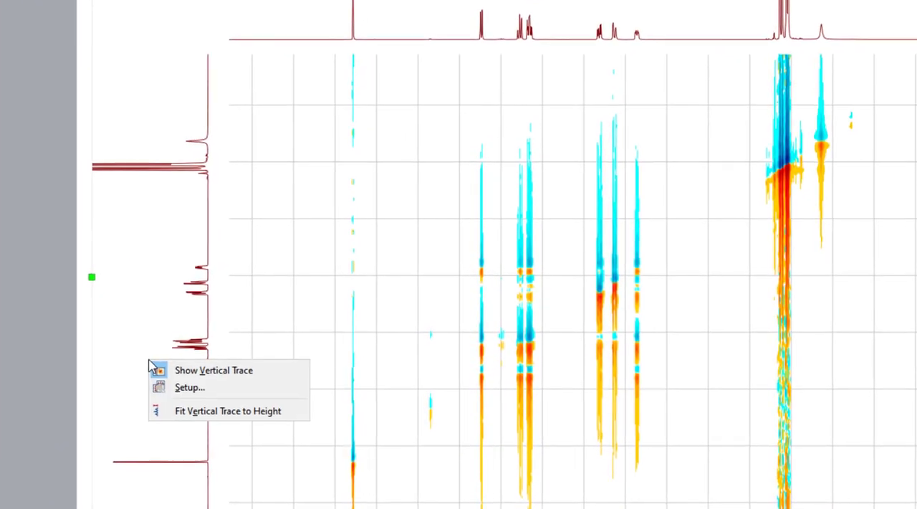
{"action": "left_click", "coordinate": [188, 390]}
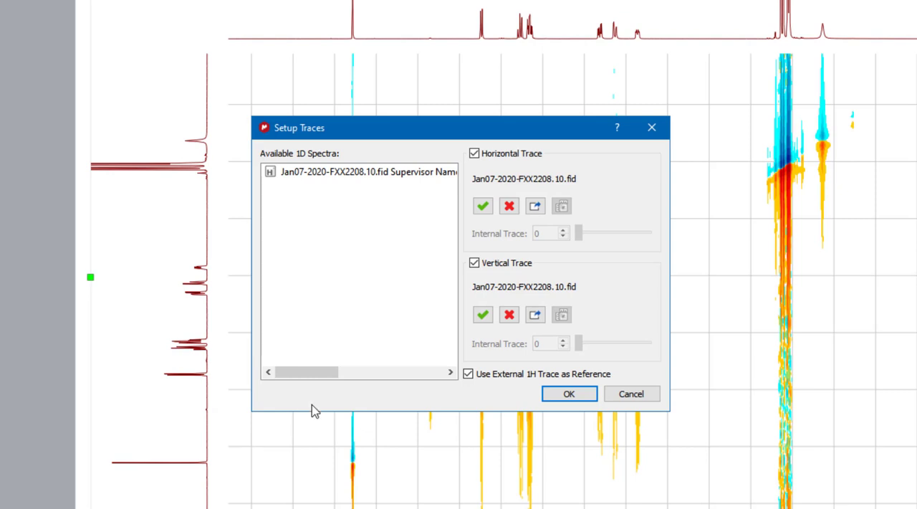
{"action": "left_click", "coordinate": [367, 179]}
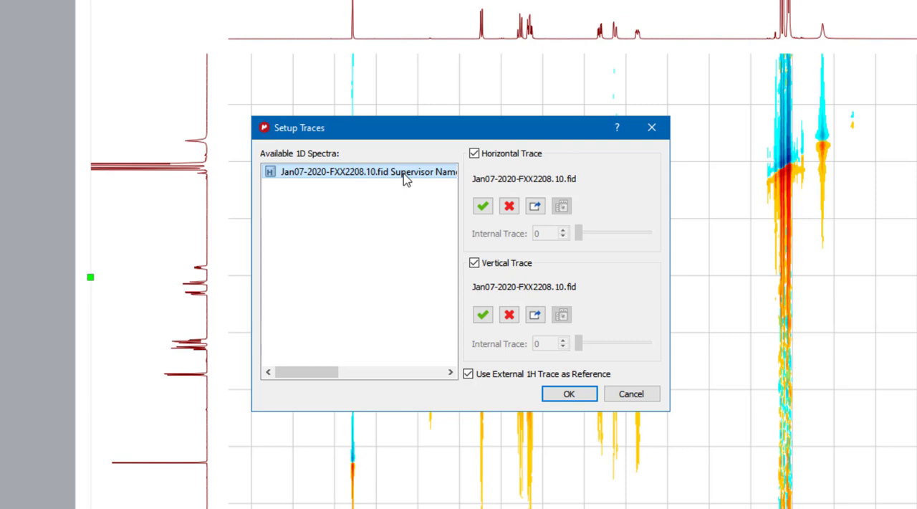
{"action": "left_click", "coordinate": [587, 397]}
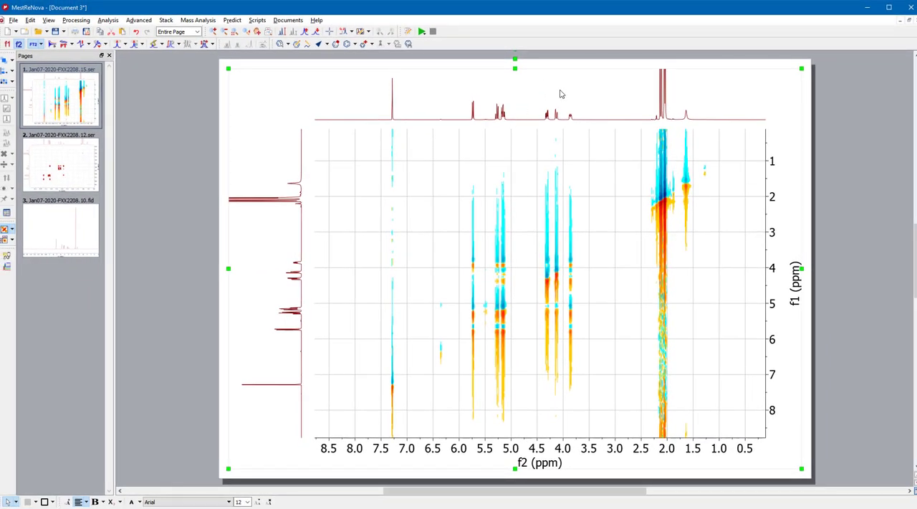
Step: Vary the horizontal trace's intensity and the 2D contour intensity to examine the diagonal, cross peaks and streaks against the traces
{"action": "scroll", "coordinate": [562, 94], "scroll_direction": "down", "scroll_amount": 3}
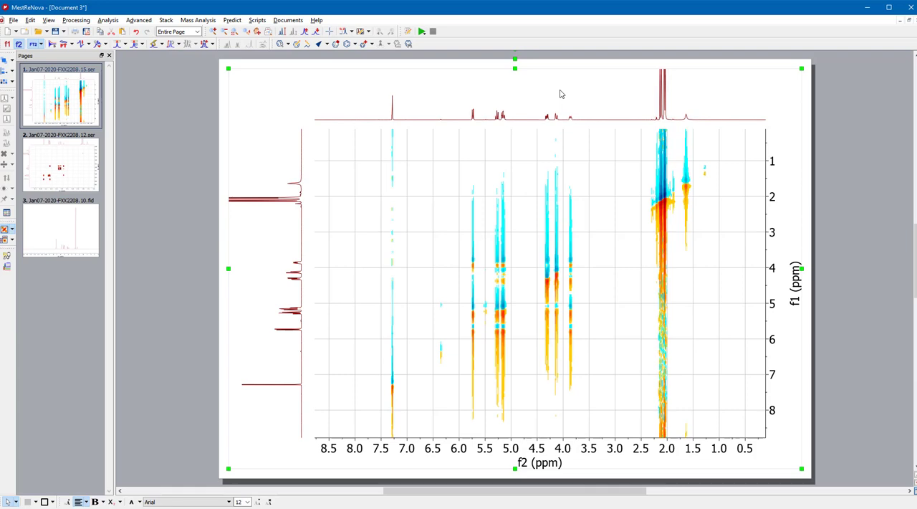
{"action": "scroll", "coordinate": [562, 94], "scroll_direction": "up", "scroll_amount": 3}
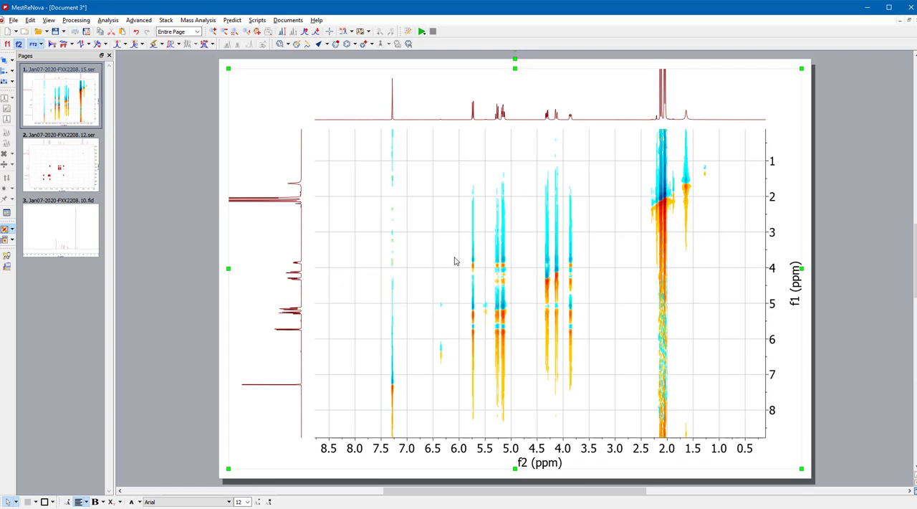
{"action": "scroll", "coordinate": [534, 273], "scroll_direction": "down", "scroll_amount": 5}
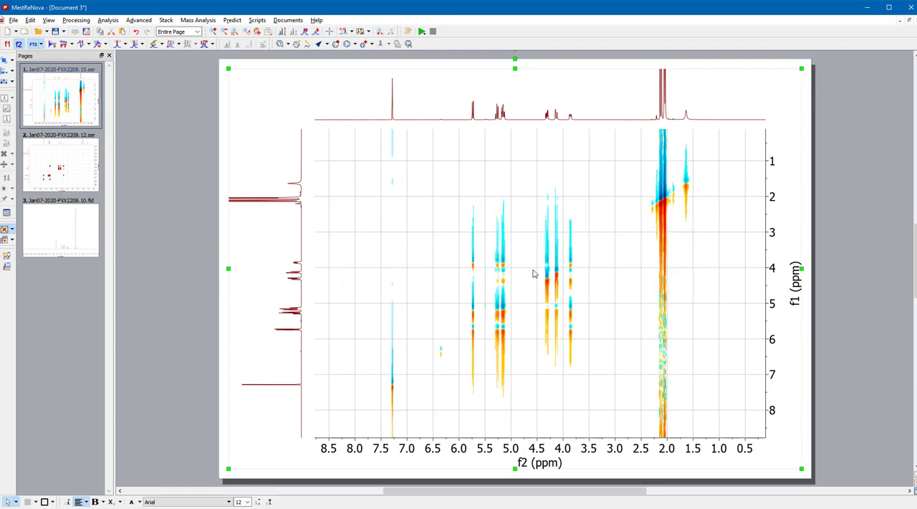
{"action": "scroll", "coordinate": [533, 273], "scroll_direction": "down", "scroll_amount": 5}
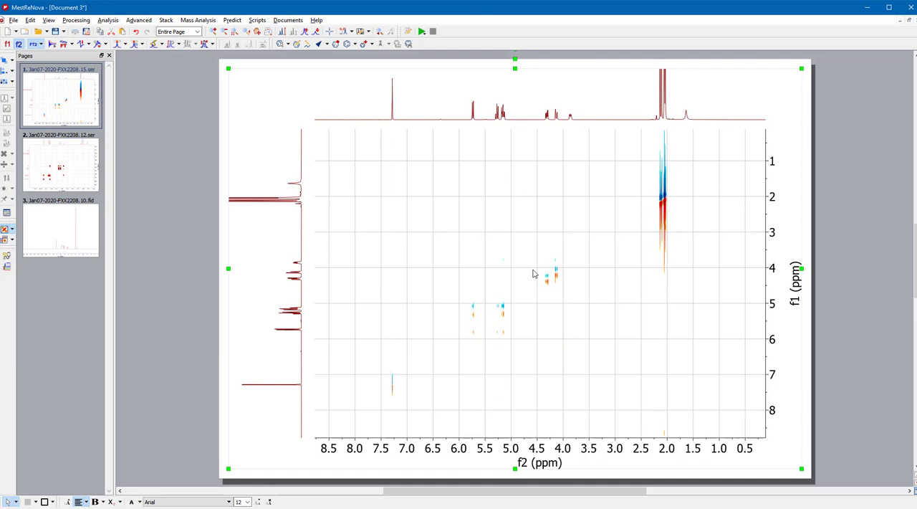
{"action": "scroll", "coordinate": [533, 273], "scroll_direction": "down", "scroll_amount": 3}
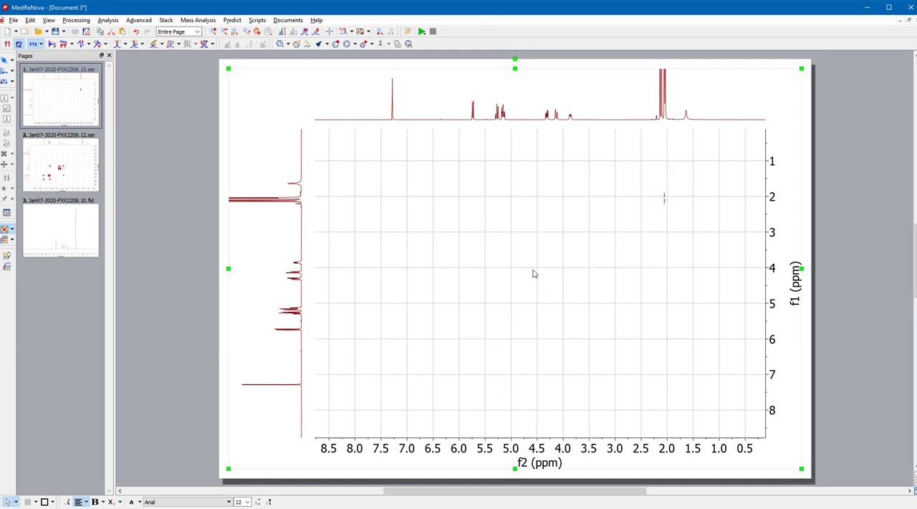
{"action": "scroll", "coordinate": [533, 273], "scroll_direction": "up", "scroll_amount": 2}
{"action": "scroll", "coordinate": [455, 298], "scroll_direction": "up", "scroll_amount": 1}
{"action": "scroll", "coordinate": [454, 298], "scroll_direction": "up", "scroll_amount": 2}
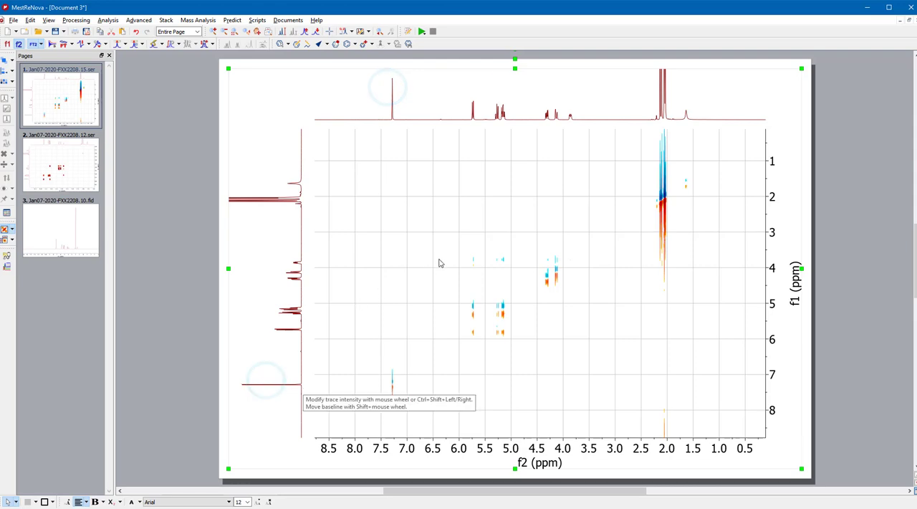
{"action": "scroll", "coordinate": [438, 259], "scroll_direction": "down", "scroll_amount": 2}
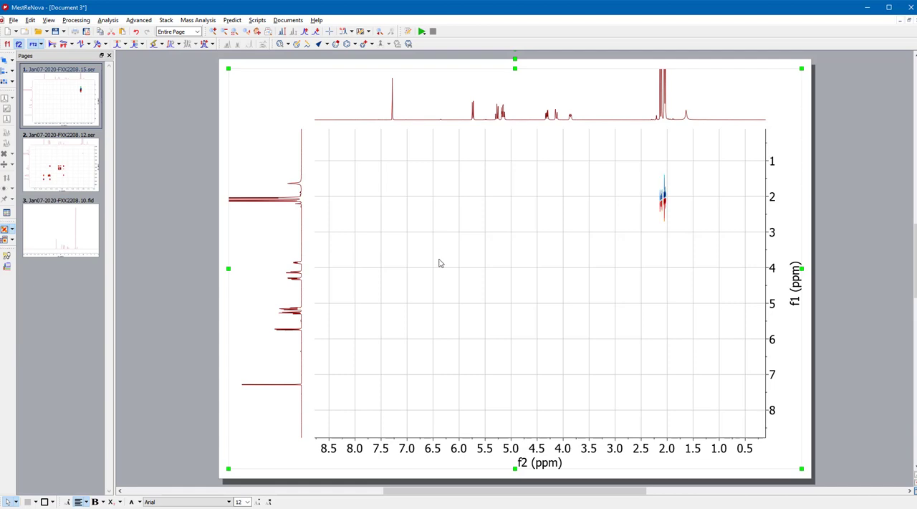
{"action": "scroll", "coordinate": [438, 259], "scroll_direction": "up", "scroll_amount": 2}
{"action": "scroll", "coordinate": [439, 259], "scroll_direction": "up", "scroll_amount": 3}
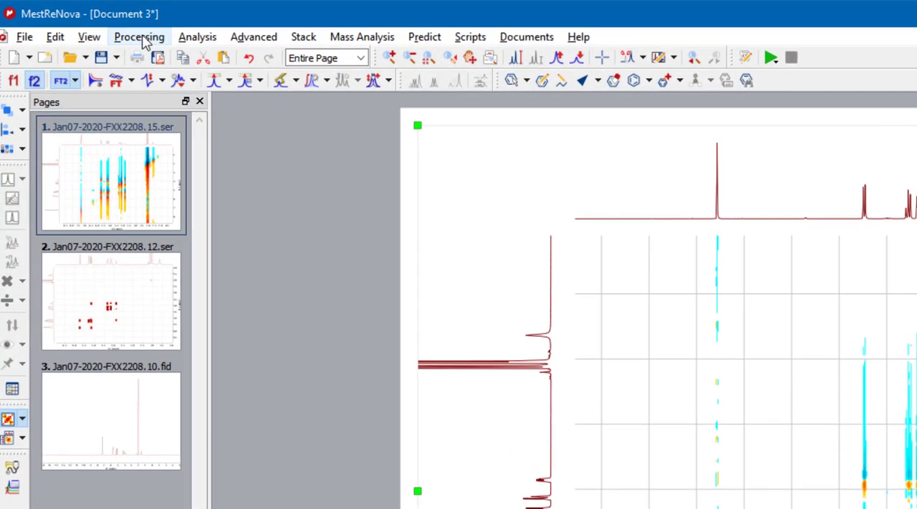
Step: Apply COSY-like symmetrization to the 2D spectrum
{"action": "left_click", "coordinate": [140, 38]}
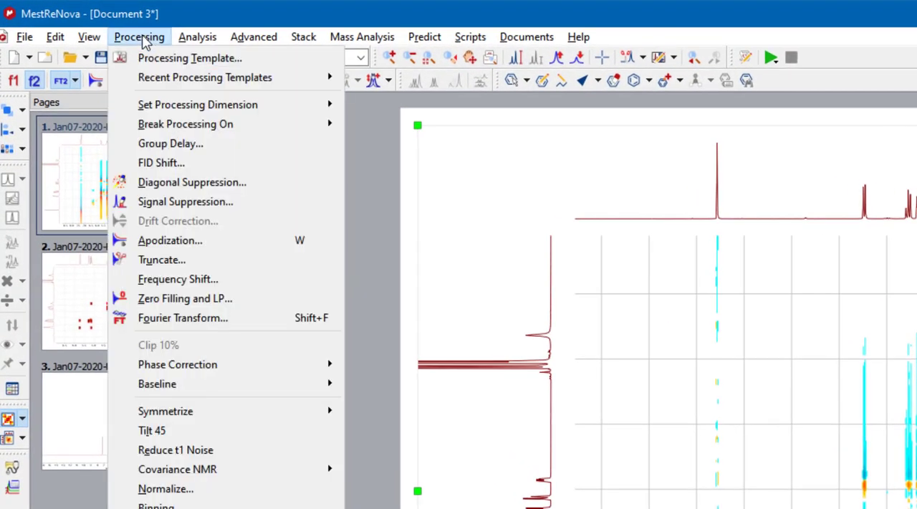
{"action": "mouse_move", "coordinate": [222, 413]}
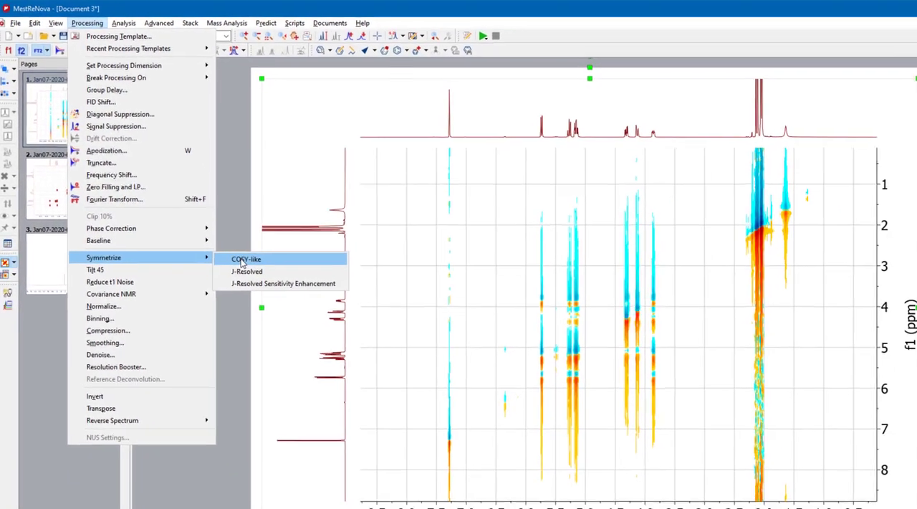
{"action": "left_click", "coordinate": [243, 262]}
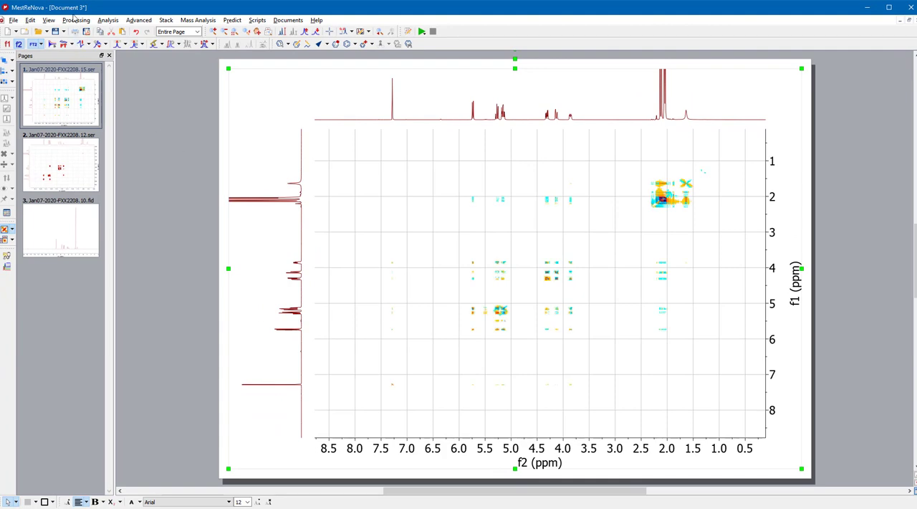
Step: Try J-Resolved symmetrization on the 2D spectrum and switch it off again
{"action": "left_click", "coordinate": [75, 20]}
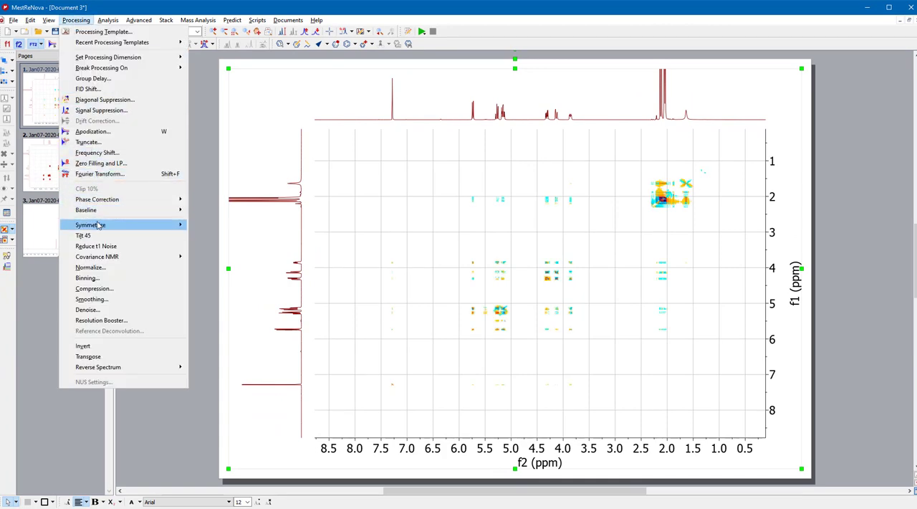
{"action": "mouse_move", "coordinate": [100, 225]}
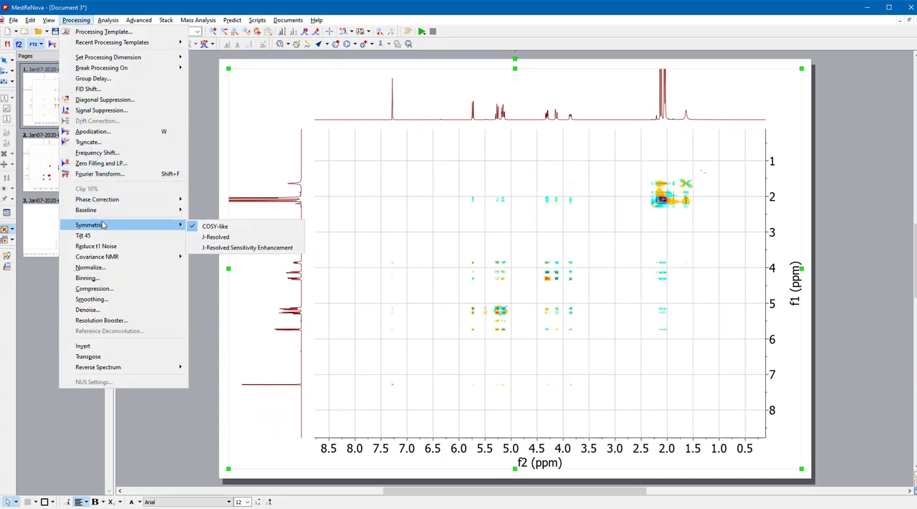
{"action": "left_click", "coordinate": [223, 240]}
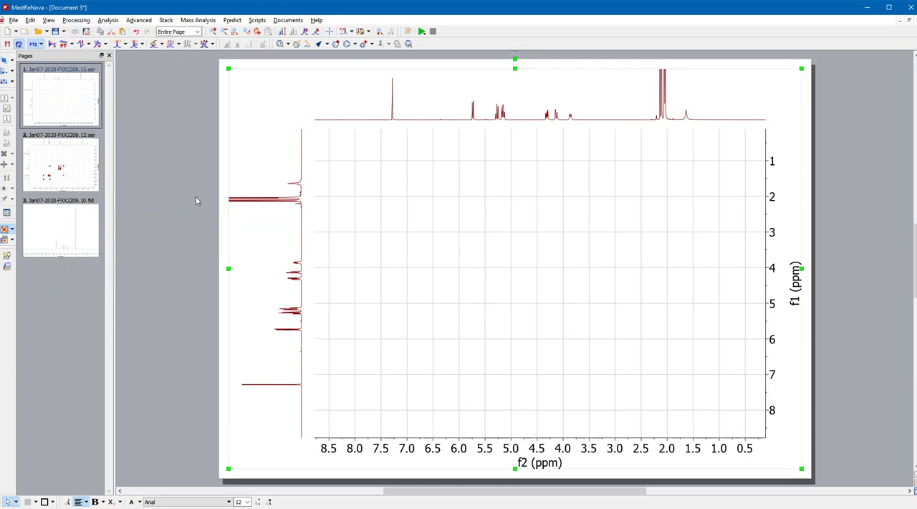
{"action": "left_click", "coordinate": [70, 22]}
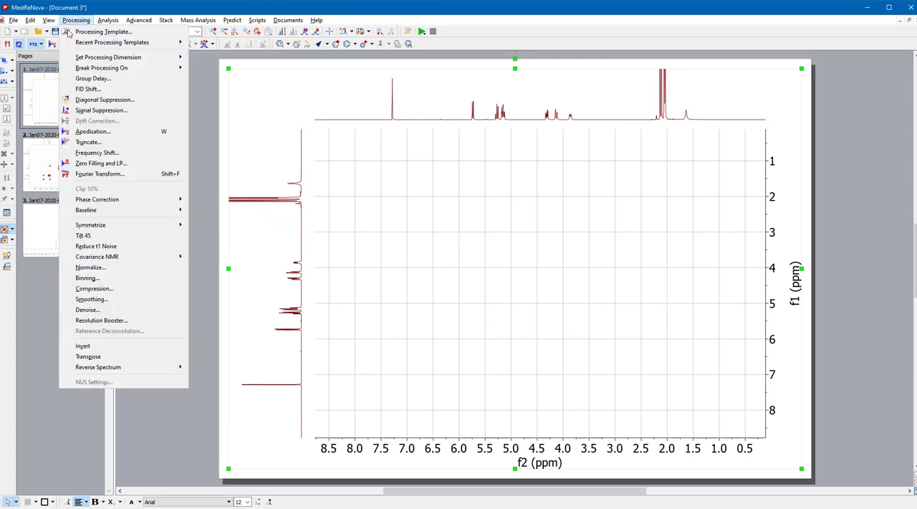
{"action": "mouse_move", "coordinate": [105, 226]}
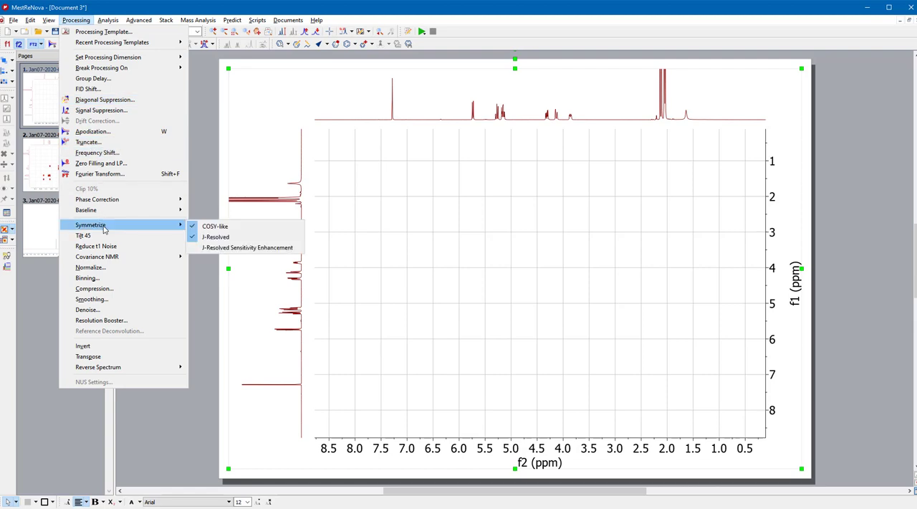
{"action": "left_click", "coordinate": [210, 237]}
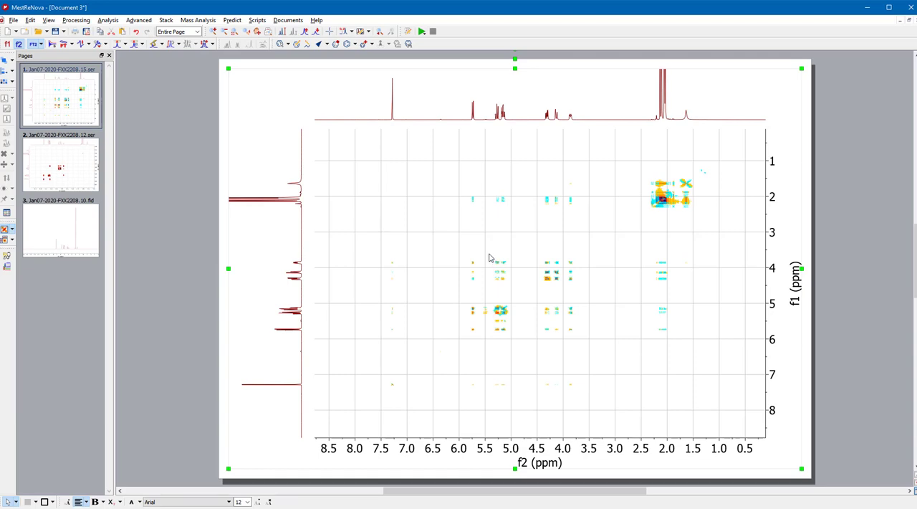
Step: Vary the contour intensity of the symmetrized spectrum to examine its cross peaks and the diagonal peak near 7.3 ppm
{"action": "scroll", "coordinate": [490, 257], "scroll_direction": "down", "scroll_amount": 5}
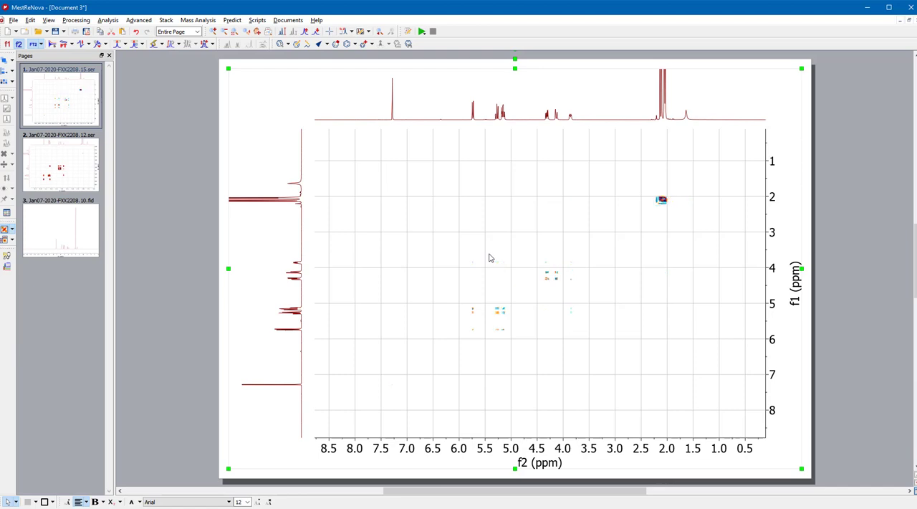
{"action": "scroll", "coordinate": [489, 257], "scroll_direction": "up", "scroll_amount": 4}
{"action": "scroll", "coordinate": [490, 257], "scroll_direction": "up", "scroll_amount": 3}
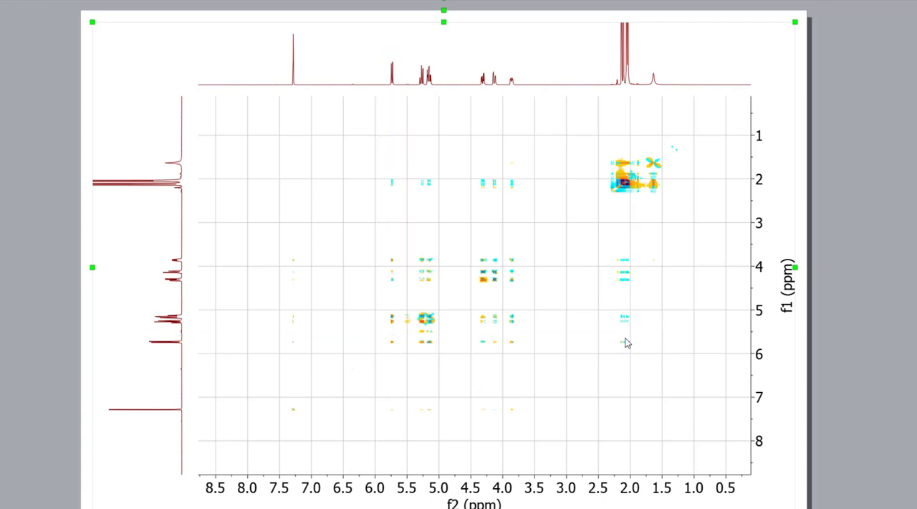
{"action": "scroll", "coordinate": [232, 408], "scroll_direction": "up", "scroll_amount": 2}
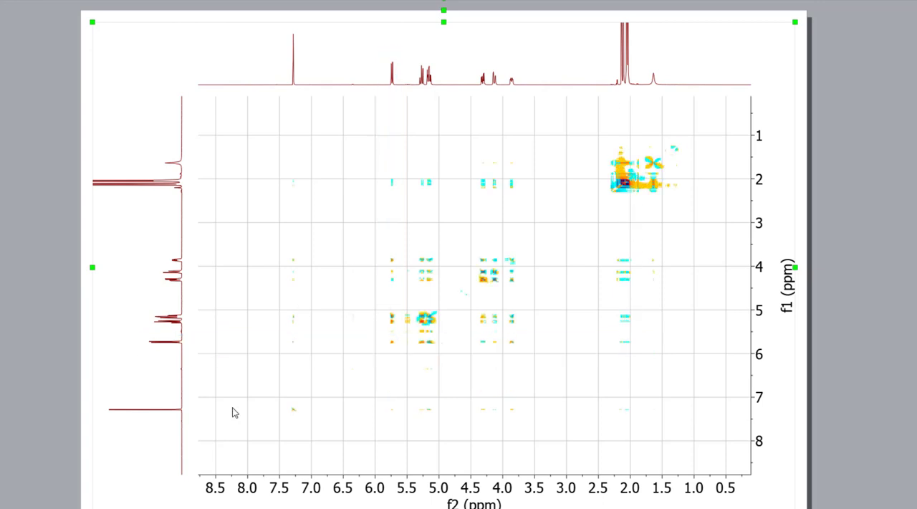
{"action": "scroll", "coordinate": [232, 408], "scroll_direction": "up", "scroll_amount": 2}
{"action": "scroll", "coordinate": [233, 408], "scroll_direction": "down", "scroll_amount": 1}
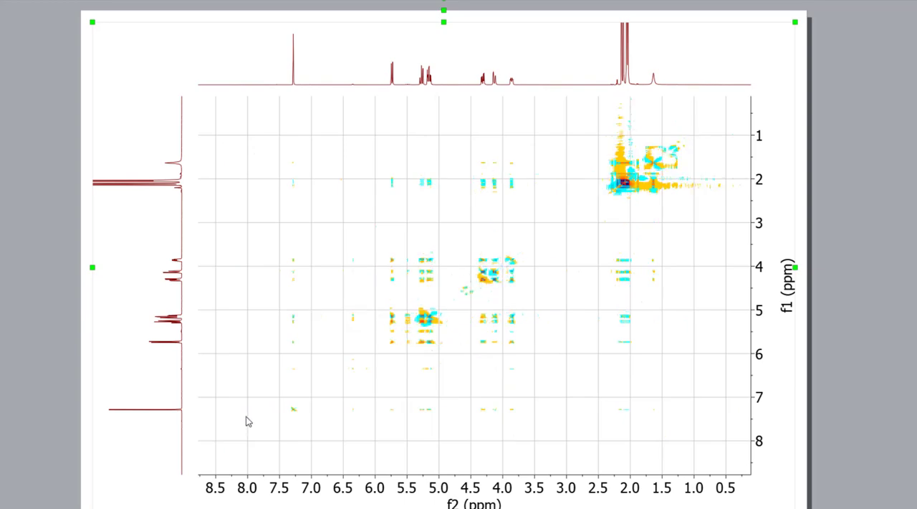
{"action": "left_click", "coordinate": [291, 410]}
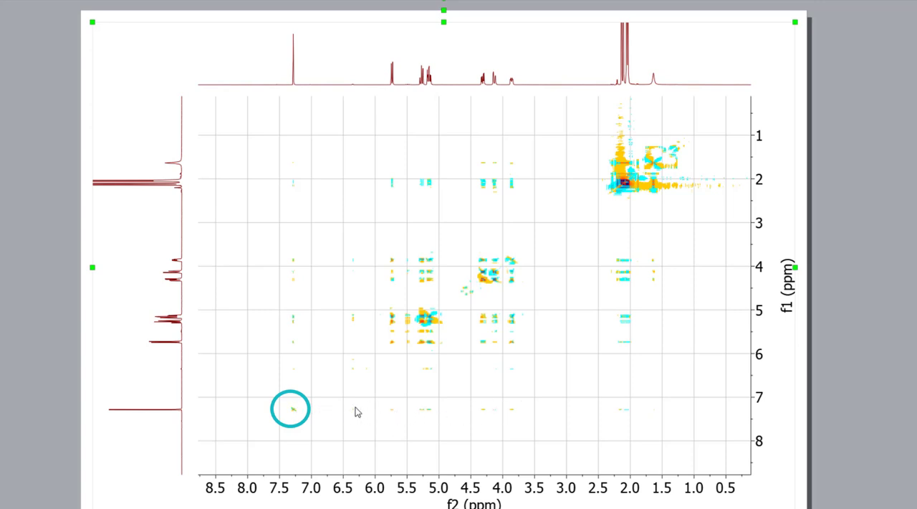
{"action": "scroll", "coordinate": [432, 373], "scroll_direction": "down", "scroll_amount": 2}
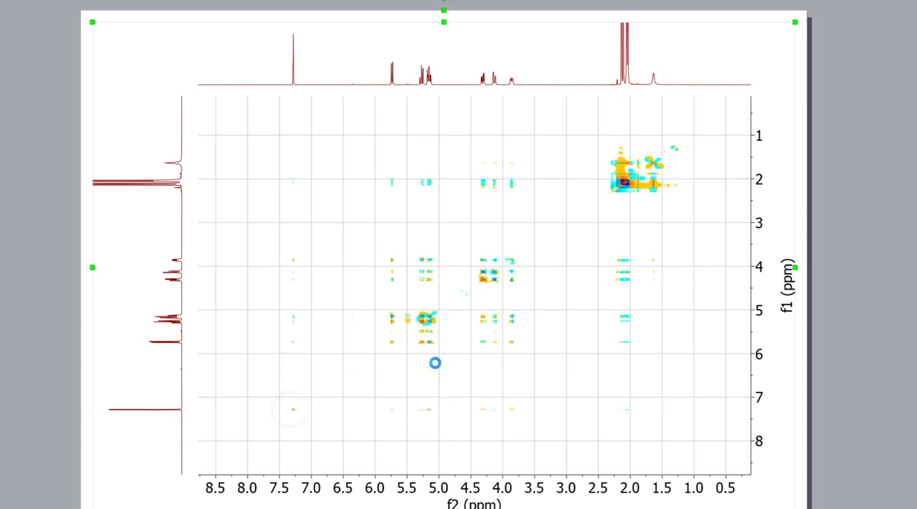